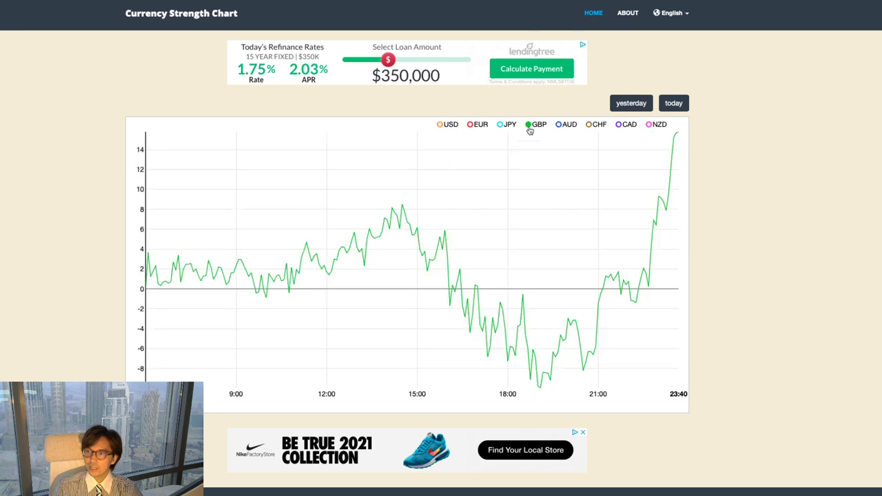
Add AUD to the GBP strength chart, mark the latest GBP rise and AUD fall with red arrows, and clear the marks
left_click(565, 127)
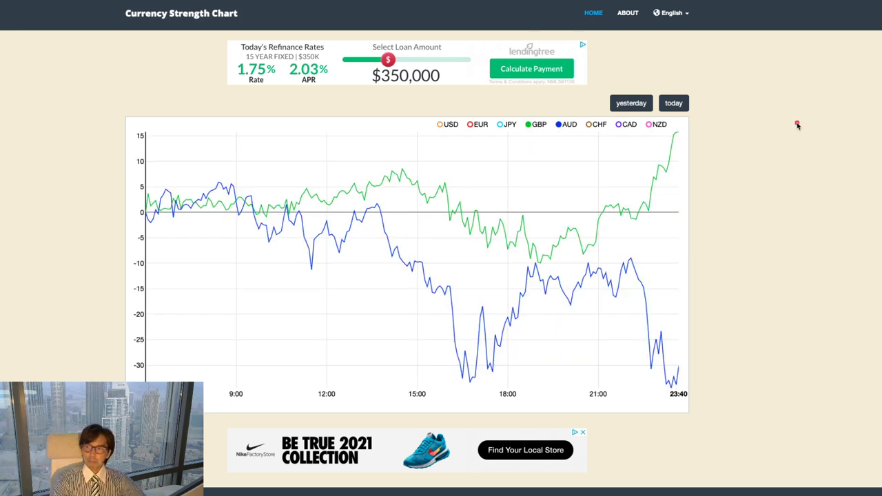
mouse_move(667, 202)
left_mouse_down()
mouse_move(691, 147)
mouse_move(696, 164)
left_mouse_up()
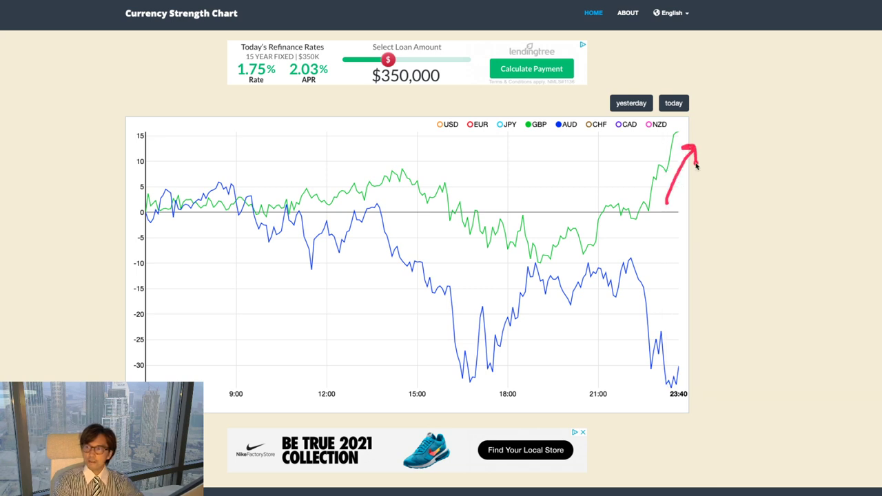
left_click_drag(660, 306, 676, 338)
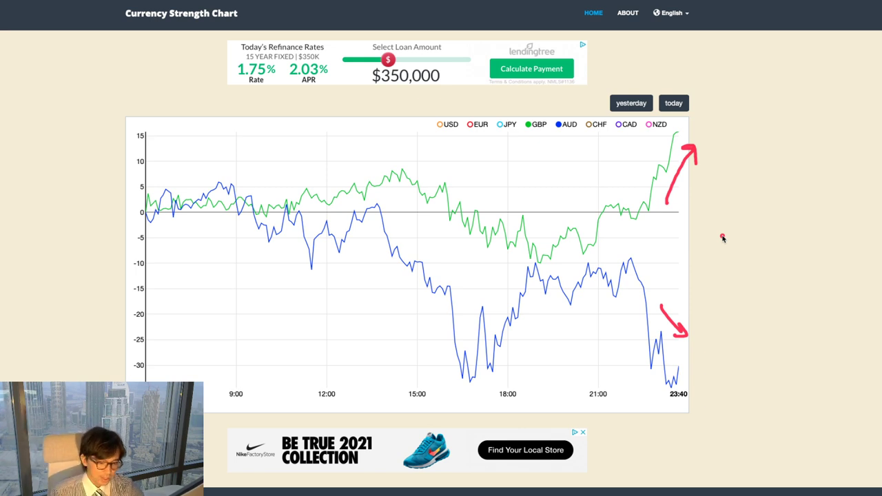
key("Escape")
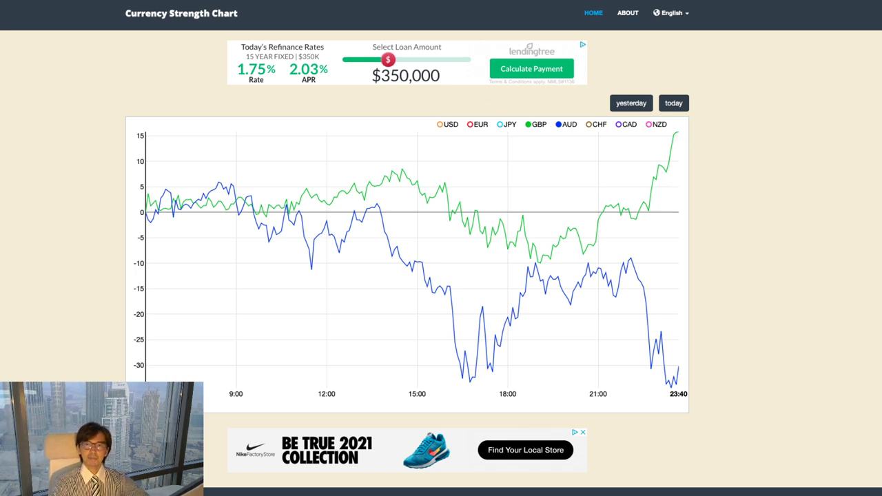
Switch to the GBPAUD daily Ichimoku chart in TradingView, with the latest candles and the future cloud in view
key("ctrl+Left")
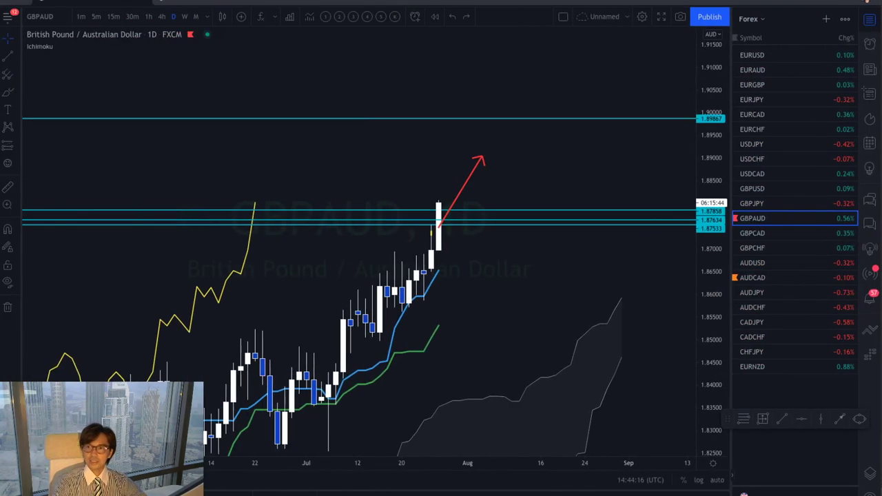
scroll(617, 101, "left", 3)
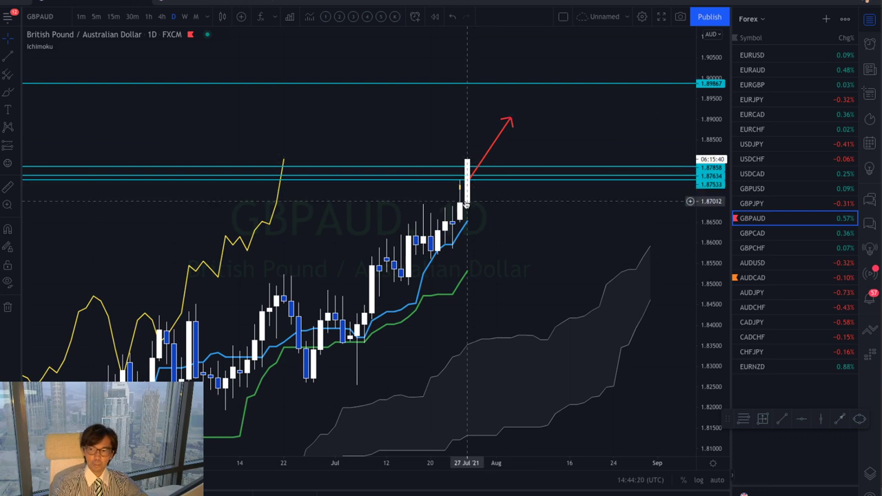
scroll(520, 237, "right", 3)
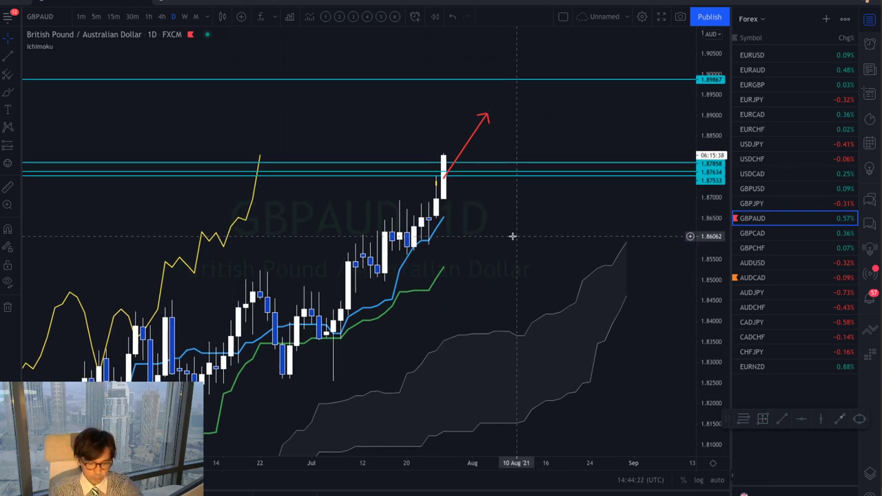
Mark the daily cloud edges and the blue and green lines with red arrows, outline the yellow lagging line's end, and clear the marks
left_click_drag(618, 339, 654, 302)
left_click_drag(569, 263, 599, 238)
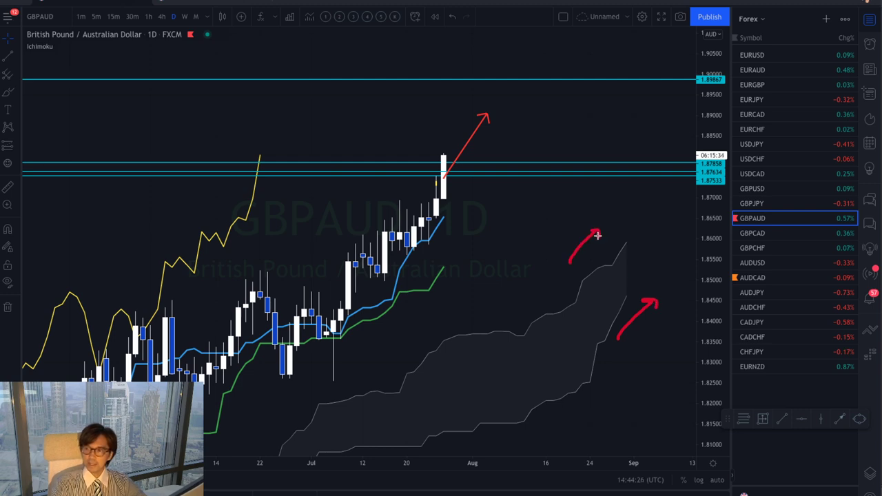
mouse_move(446, 305)
left_mouse_down()
mouse_move(474, 278)
mouse_move(474, 288)
left_mouse_up()
mouse_move(411, 252)
left_mouse_down()
mouse_move(452, 217)
mouse_move(461, 227)
left_mouse_up()
mouse_move(284, 182)
left_mouse_down()
mouse_move(219, 165)
mouse_move(273, 201)
left_mouse_up()
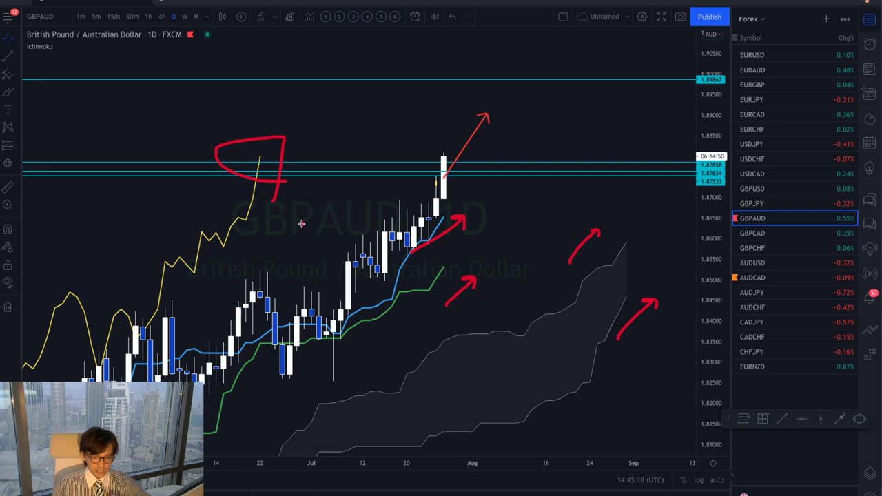
key("Escape")
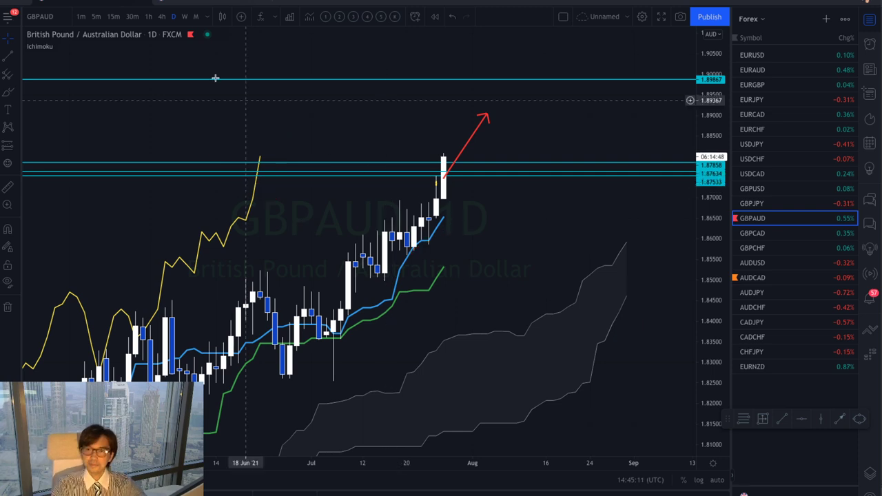
Set the GBPAUD chart to the 1-hour timeframe and fit the price scale automatically
left_click(153, 17)
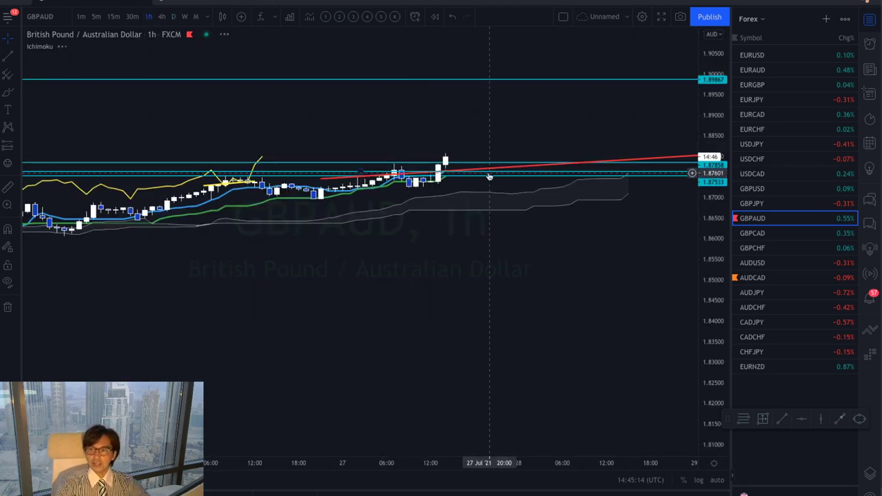
left_click(717, 480)
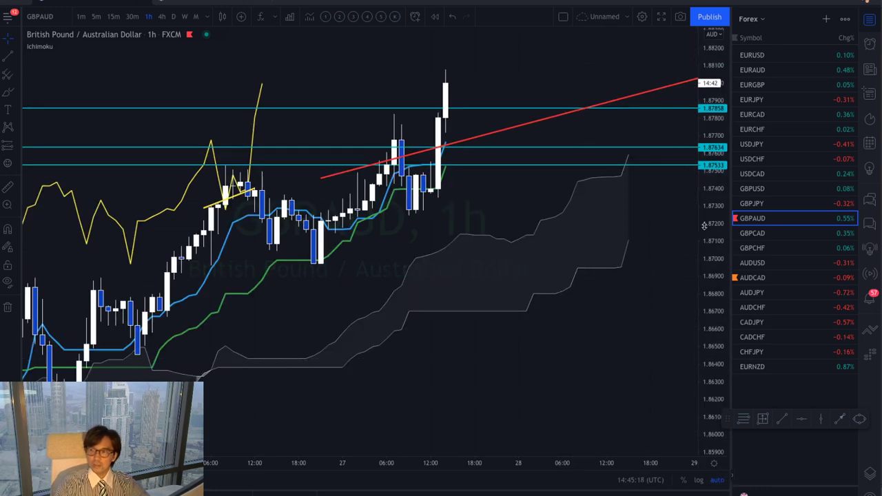
scroll(589, 262, "right", 2)
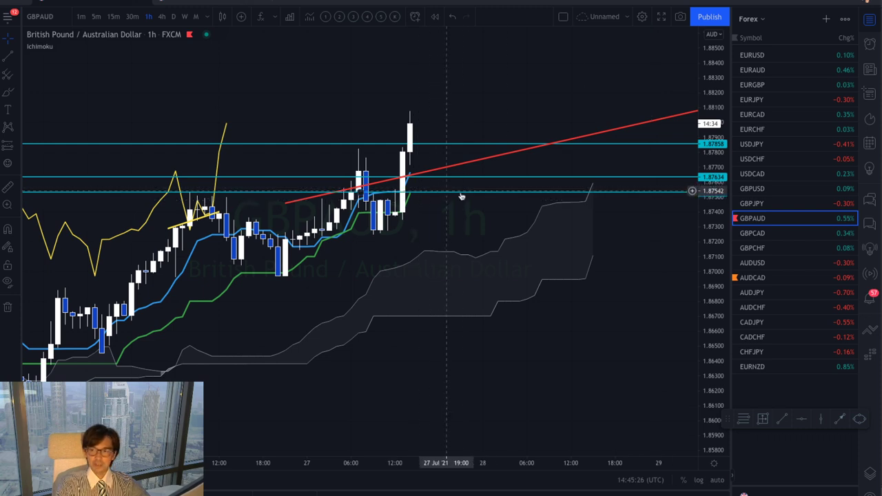
Mark the 1-hour cloud edges, green line, lagging line's end and previous high in red, and clear the marks
mouse_move(592, 283)
left_mouse_down()
mouse_move(610, 260)
mouse_move(618, 273)
left_mouse_up()
mouse_move(549, 202)
left_mouse_down()
mouse_move(562, 181)
mouse_move(571, 187)
left_mouse_up()
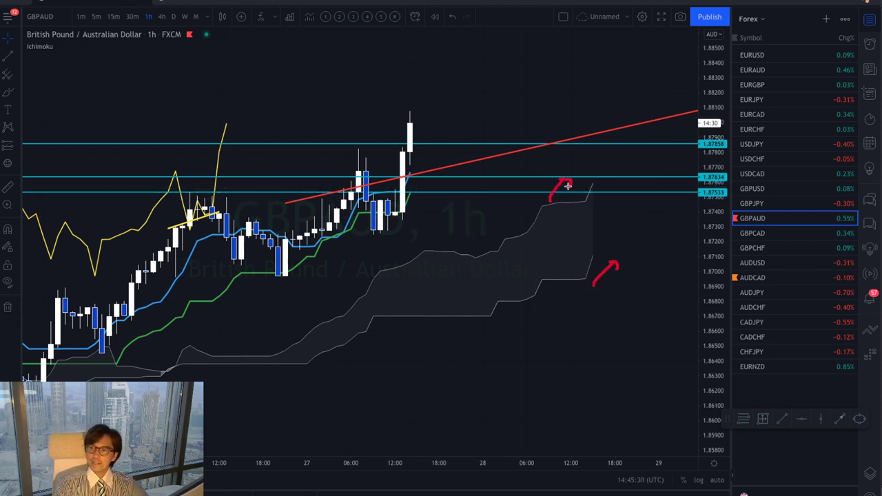
mouse_move(410, 205)
left_mouse_down()
mouse_move(433, 179)
mouse_move(441, 188)
left_mouse_up()
mouse_move(216, 136)
left_mouse_down()
mouse_move(205, 110)
mouse_move(225, 145)
left_mouse_up()
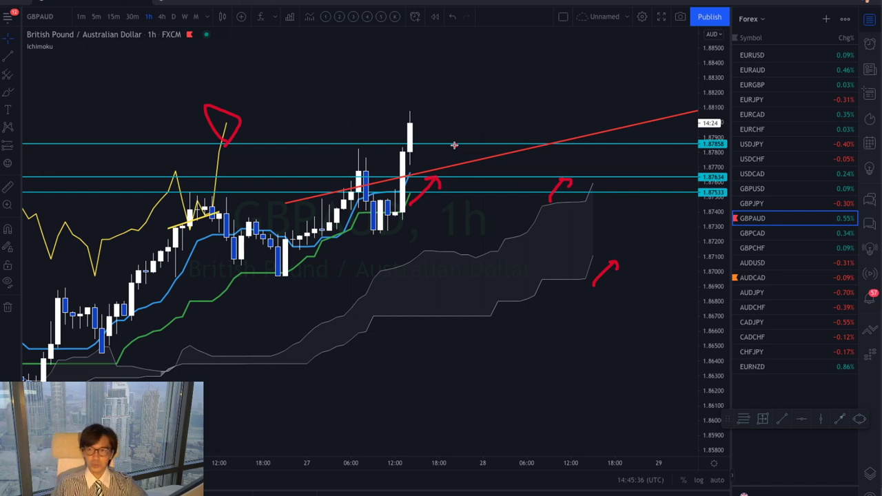
left_click_drag(335, 148, 428, 149)
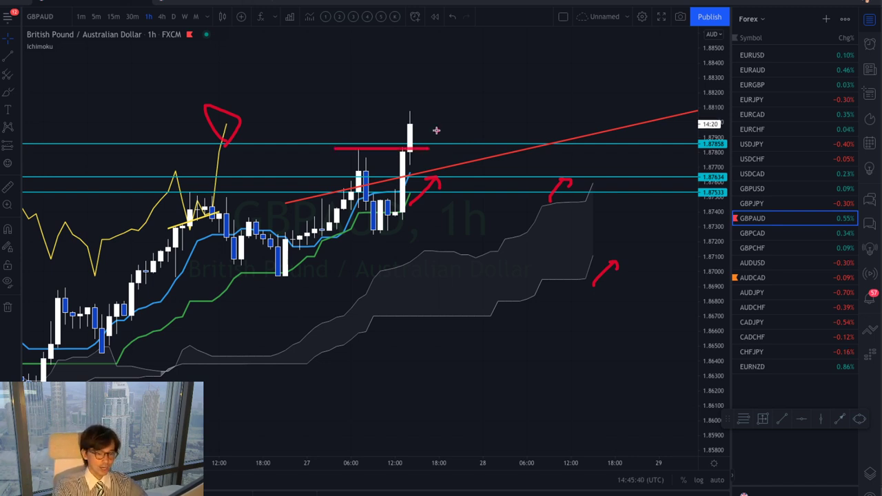
key("Escape")
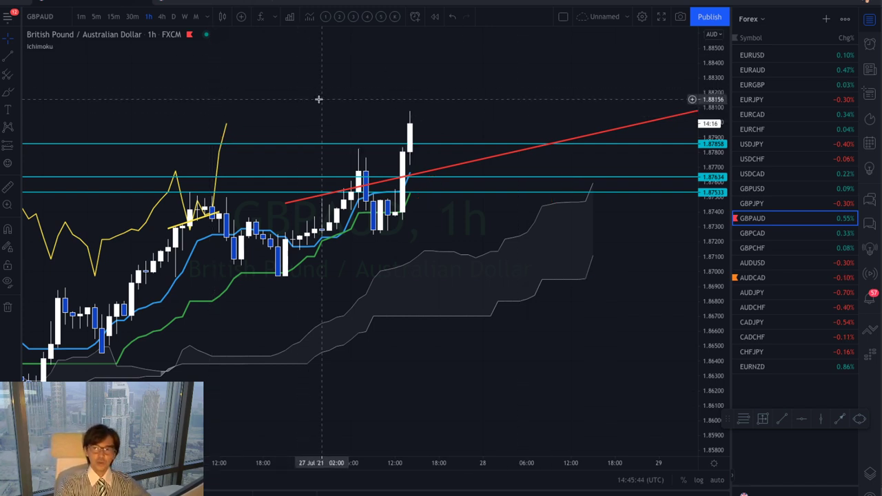
Set GBPAUD to the 5-minute timeframe, apply the third saved indicator template with Bollinger Bands and Stochastic, and show more history
left_click_drag(278, 95, 269, 93)
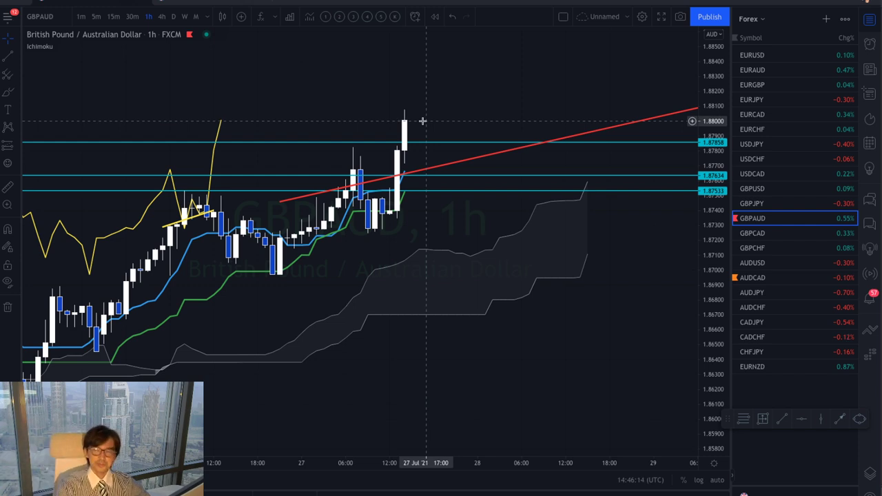
left_click(95, 15)
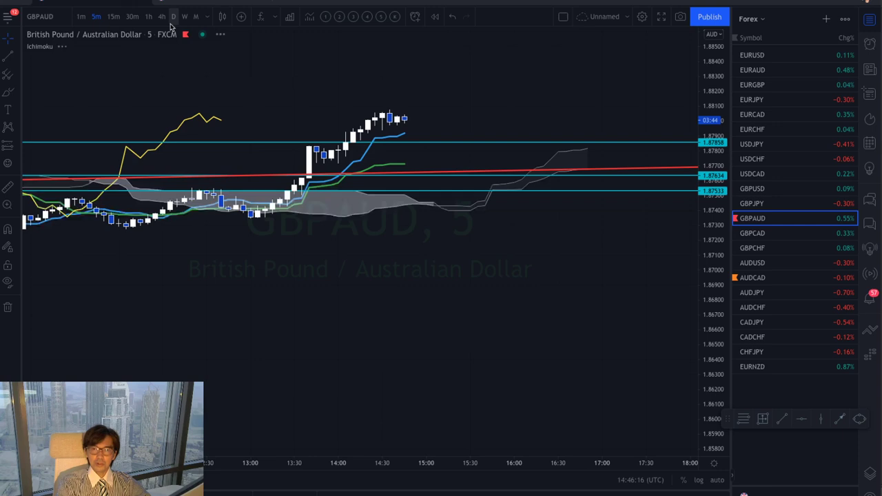
left_click(352, 17)
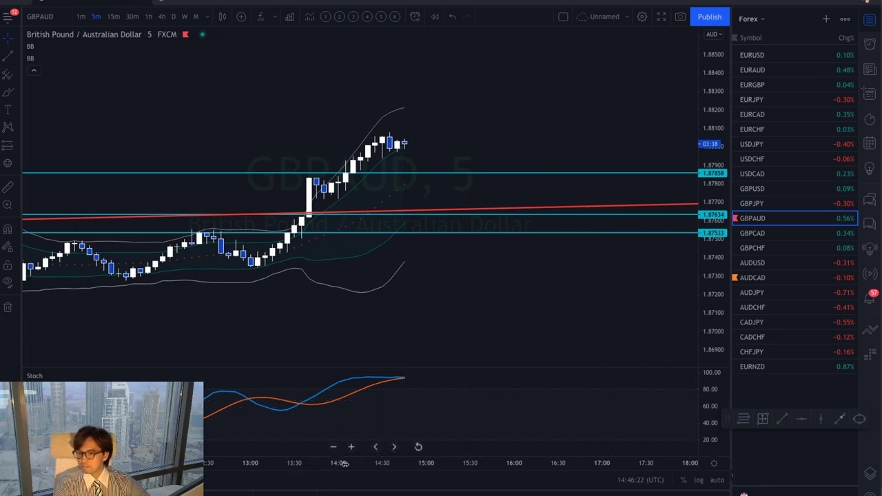
left_click_drag(305, 463, 536, 464)
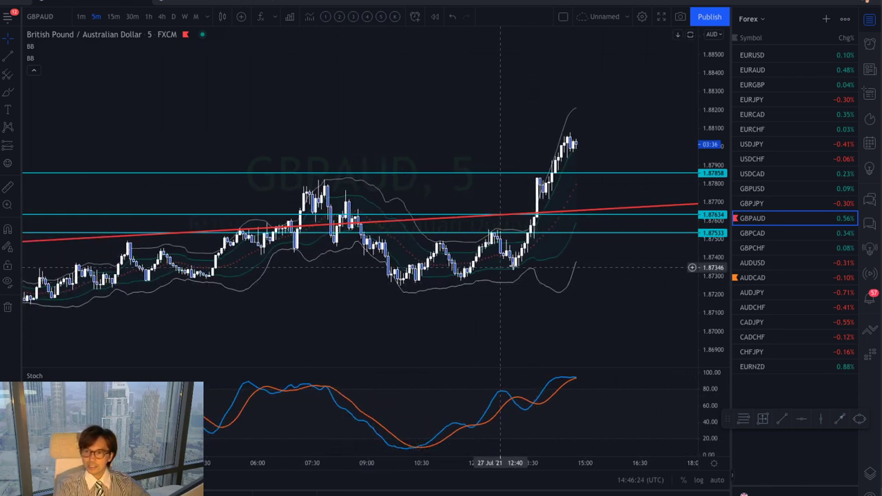
Mark the 5-minute swing from the low near 04:30 to the high near 07:00 with lines, arrows and a bracket, and clear the marks
left_click_drag(561, 296, 512, 233)
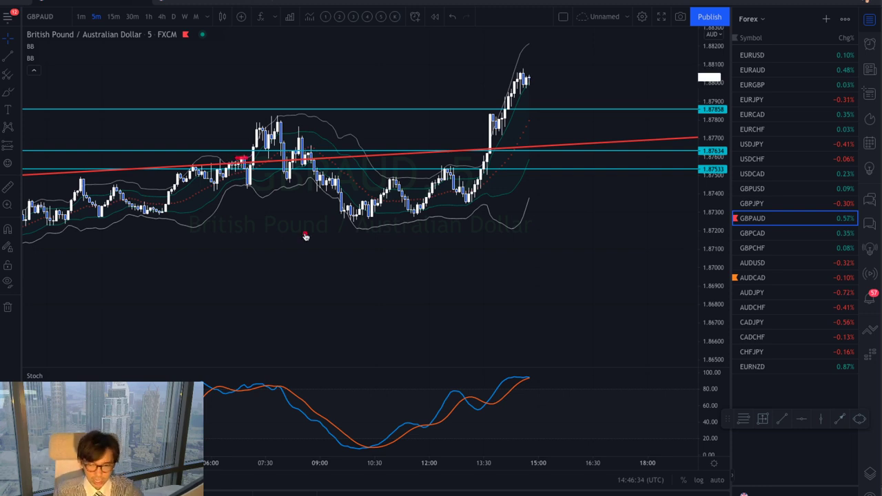
left_click(692, 329)
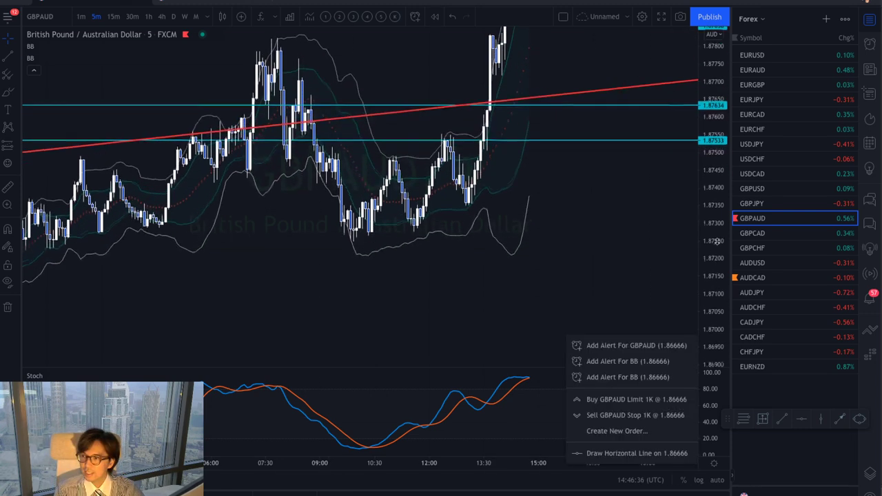
scroll(624, 217, "down", 3)
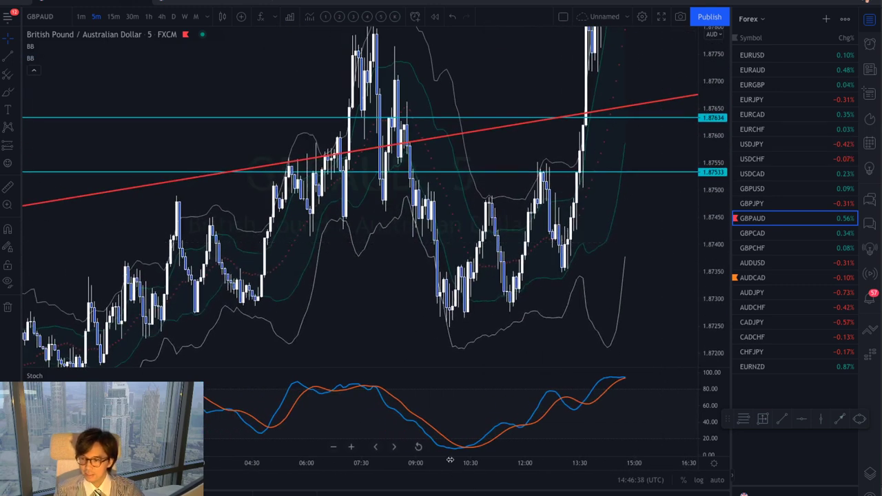
scroll(450, 460, "up", 3)
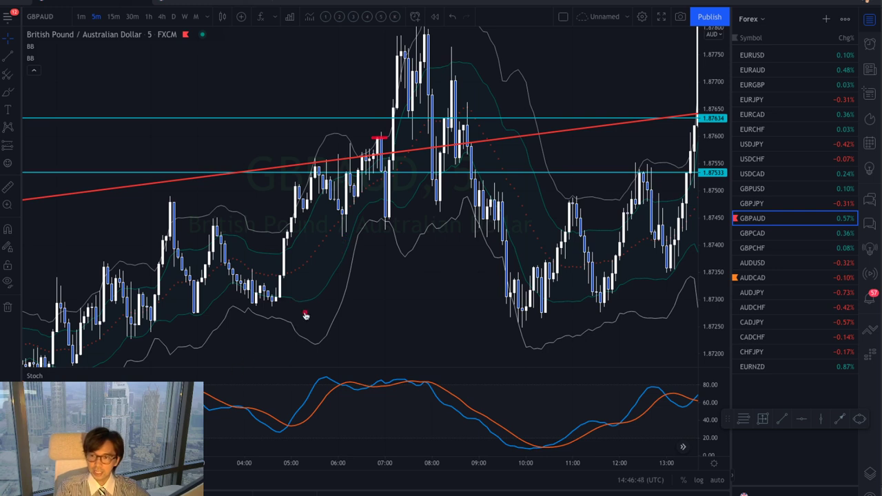
left_click(250, 310)
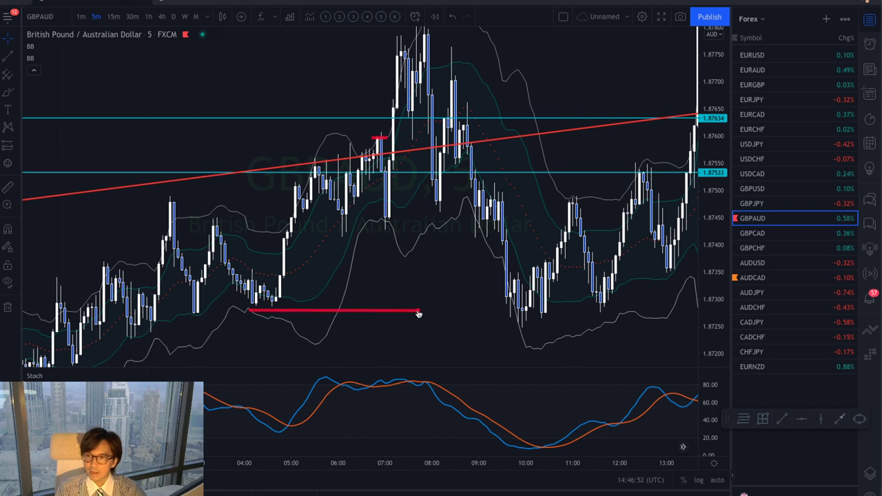
mouse_move(386, 224)
left_mouse_down()
mouse_move(409, 34)
mouse_move(411, 50)
left_mouse_up()
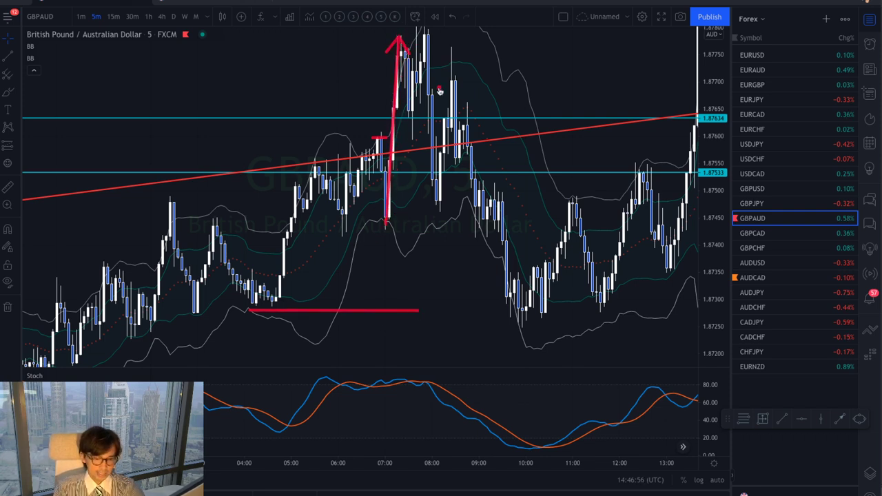
mouse_move(401, 43)
left_mouse_down()
mouse_move(409, 127)
mouse_move(430, 15)
left_mouse_up()
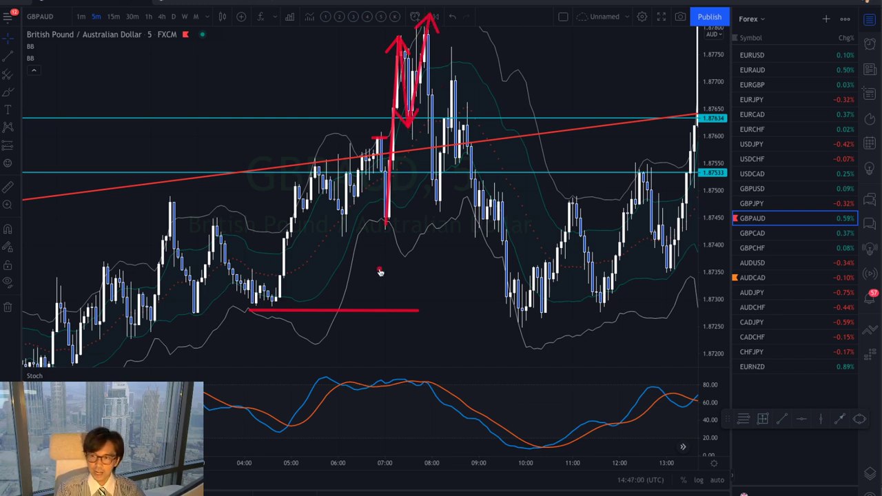
mouse_move(370, 311)
left_mouse_down()
mouse_move(328, 121)
mouse_move(376, 124)
mouse_move(381, 132)
left_mouse_up()
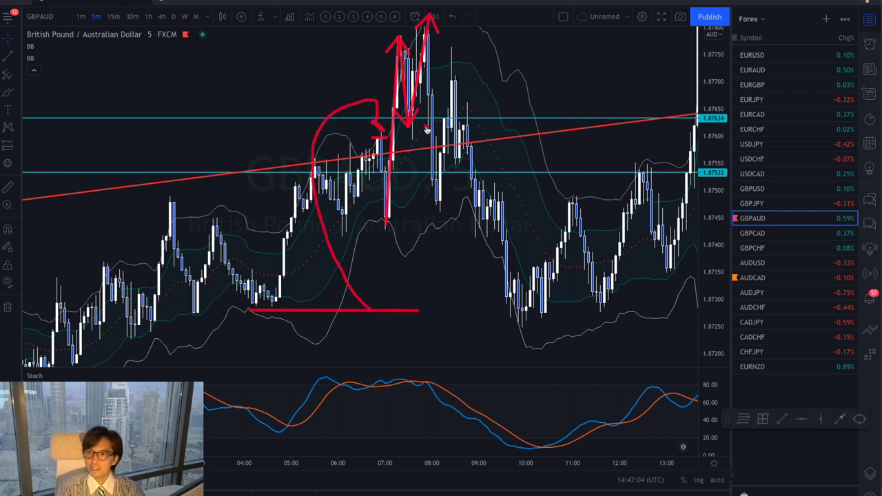
mouse_move(428, 38)
left_mouse_down()
mouse_move(436, 138)
mouse_move(420, 138)
mouse_move(433, 139)
left_mouse_up()
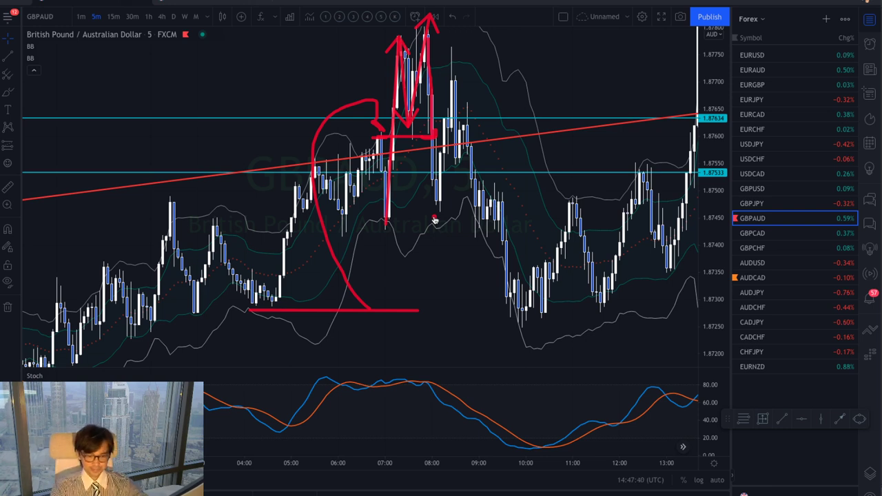
key("Escape")
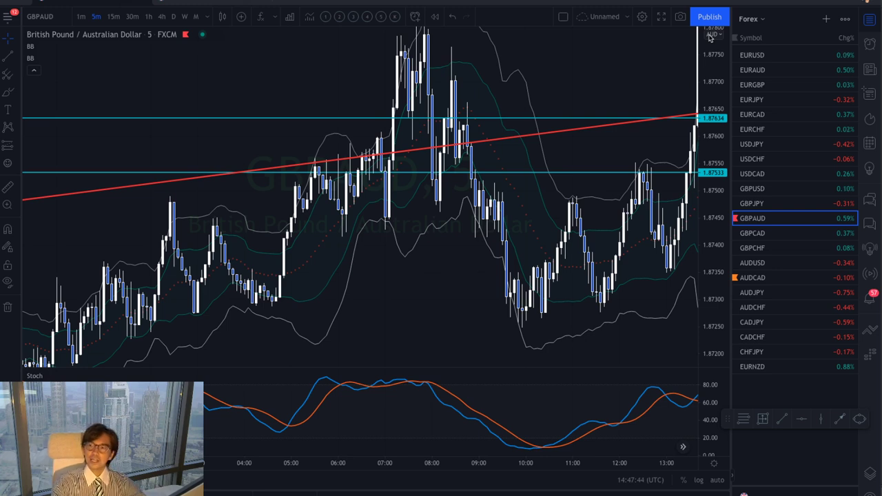
Switch to the channel's welcome slide to point out the "non-losing" Trader line, and return to the GBPAUD chart
key("alt+Tab")
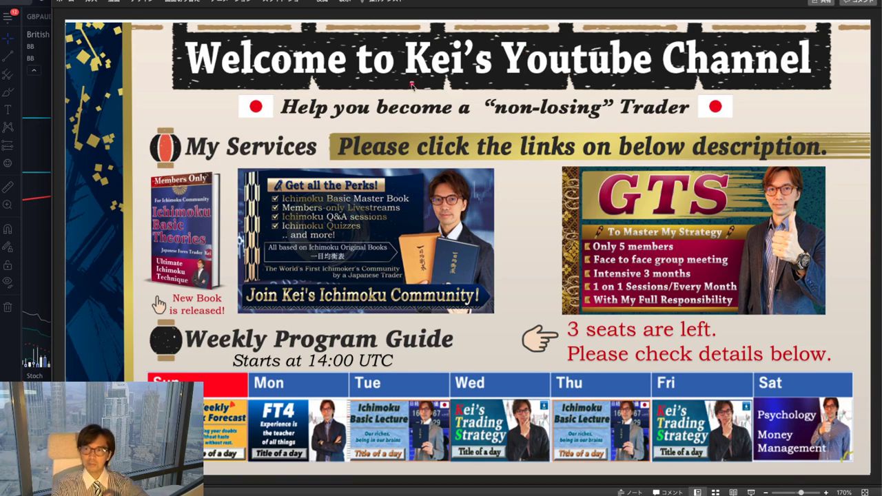
left_click_drag(373, 115, 692, 115)
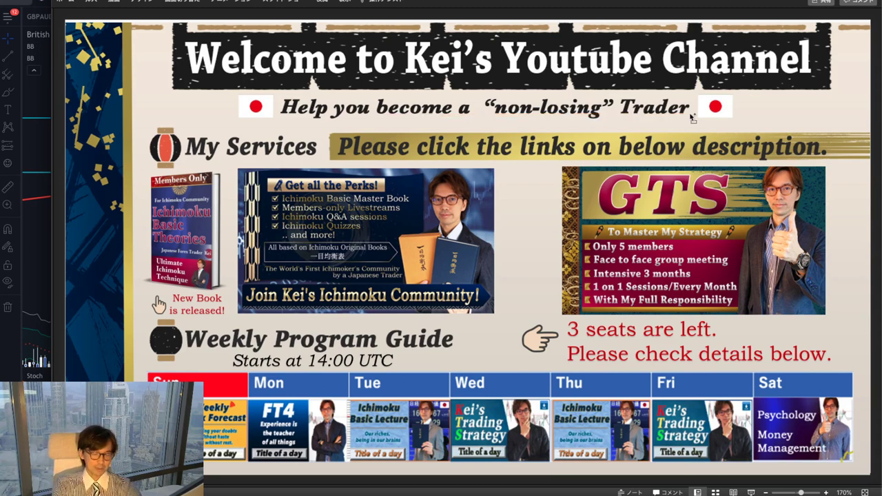
left_click(38, 95)
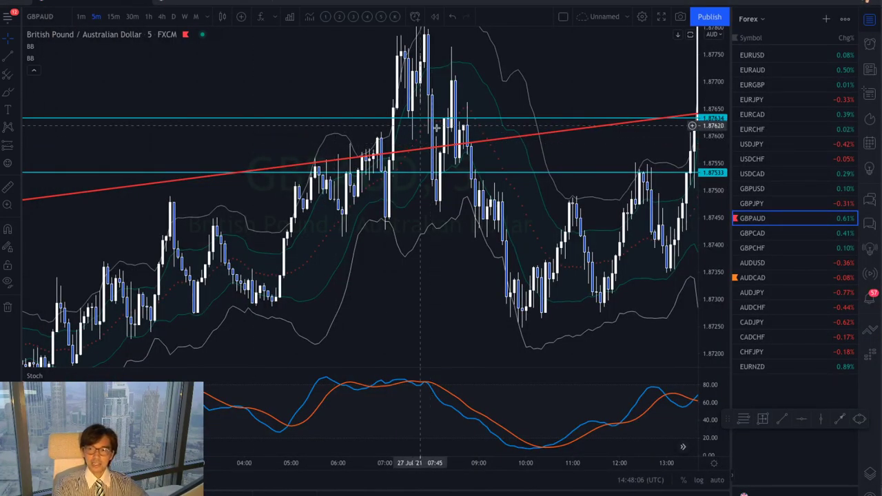
Mark the 5-minute fall from near 08:40 toward the 10:00 low and a line between the lows in red, and clear the marks
left_click_drag(525, 89, 445, 92)
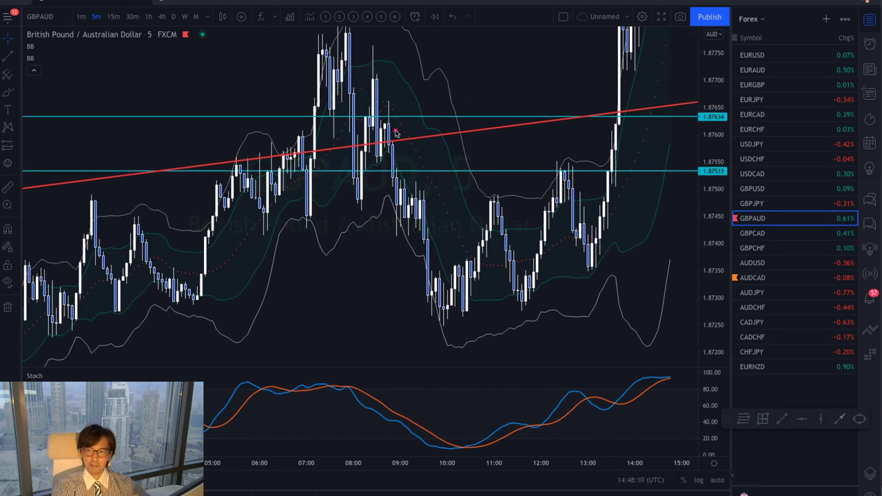
left_click_drag(381, 126, 428, 273)
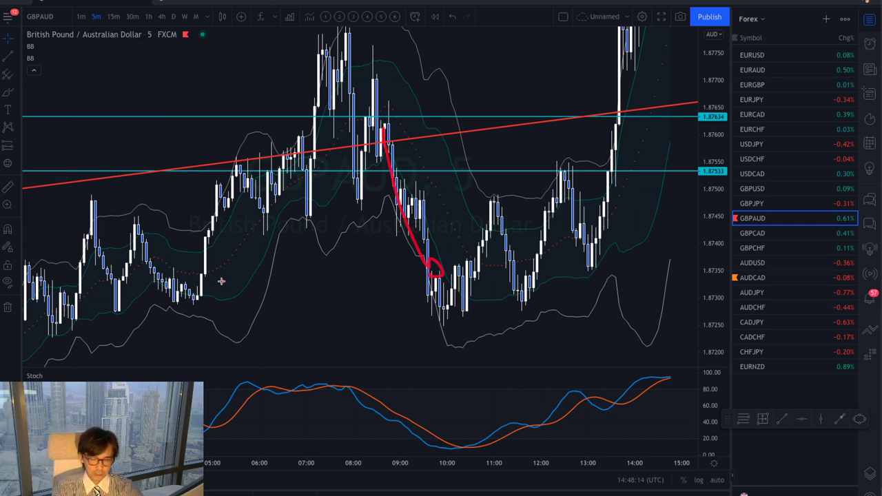
left_click_drag(169, 309, 448, 305)
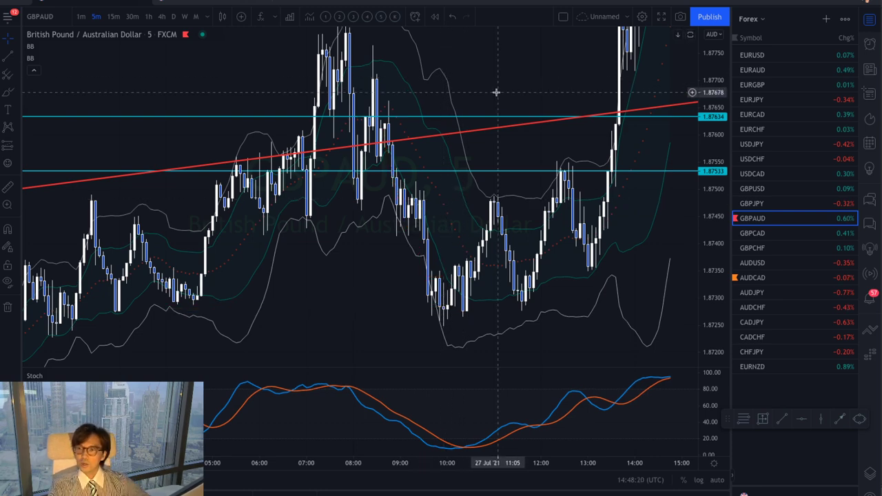
Mark the 5-minute breakout above the 1.87858 line between about 14:00 and 14:40 with red arrows, and clear the marks
left_click_drag(496, 91, 363, 138)
left_click_drag(364, 189, 386, 144)
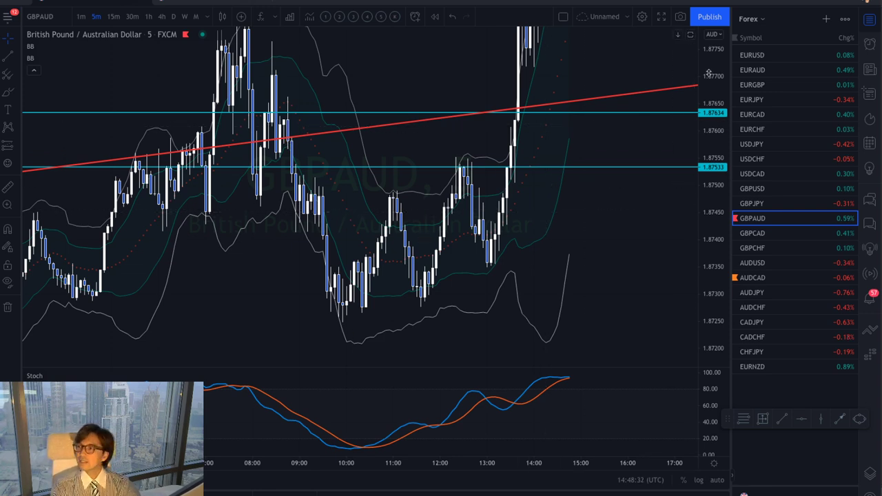
left_click_drag(710, 213, 691, 288)
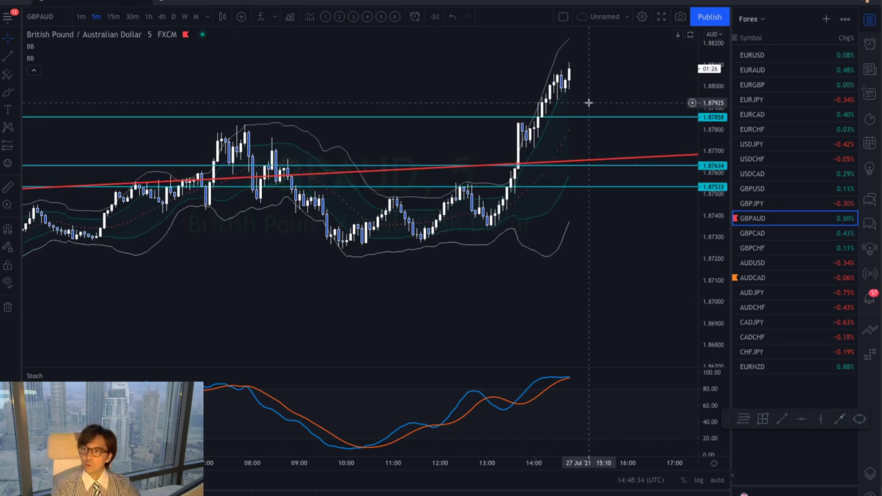
left_click_drag(613, 98, 542, 122)
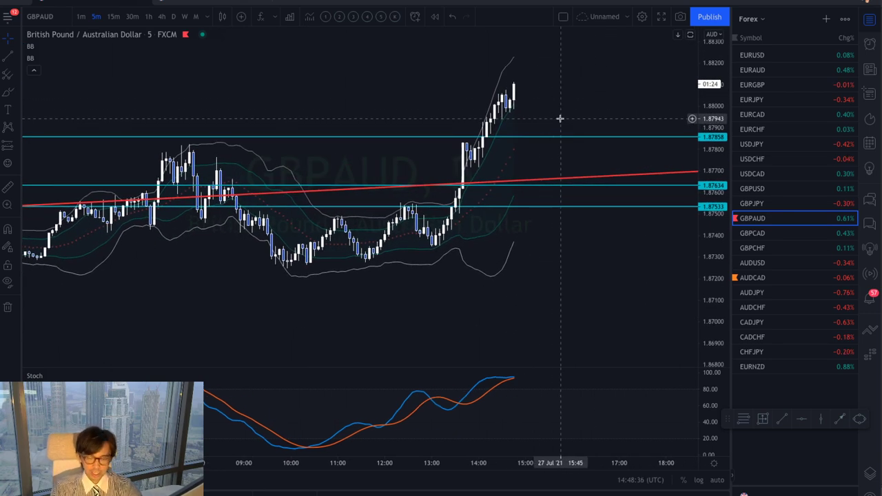
mouse_move(484, 133)
left_mouse_down()
mouse_move(470, 143)
mouse_move(499, 108)
mouse_move(505, 105)
mouse_move(508, 121)
left_mouse_up()
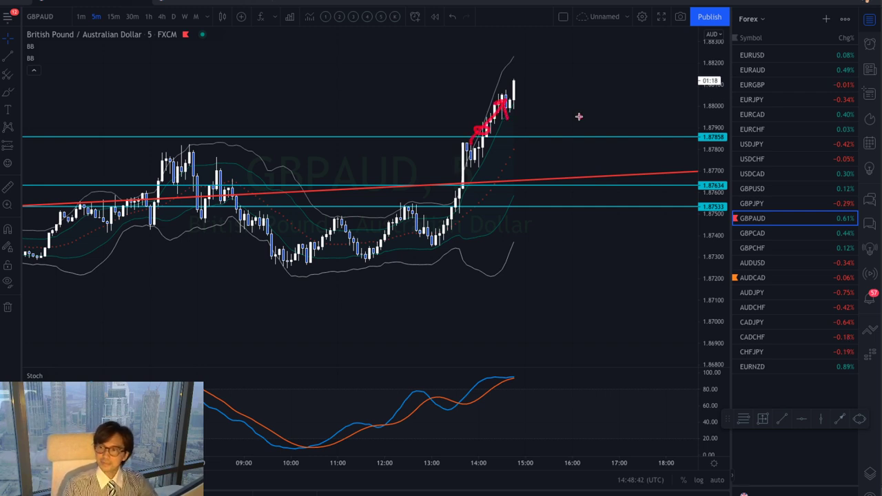
key("Escape")
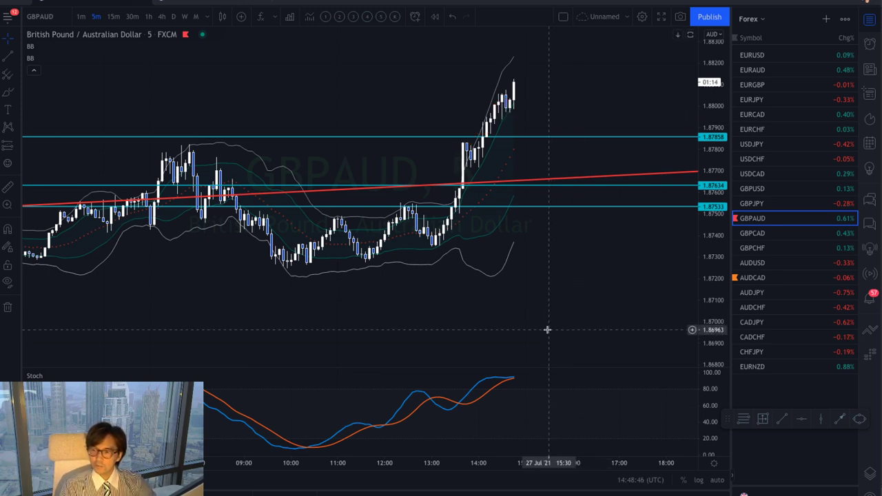
Trace the 5-minute rally in red as a zigzag arrow from the low near 13:00 to the latest candle, and clear it
left_click_drag(531, 461, 436, 455)
scroll(516, 272, "down", 4)
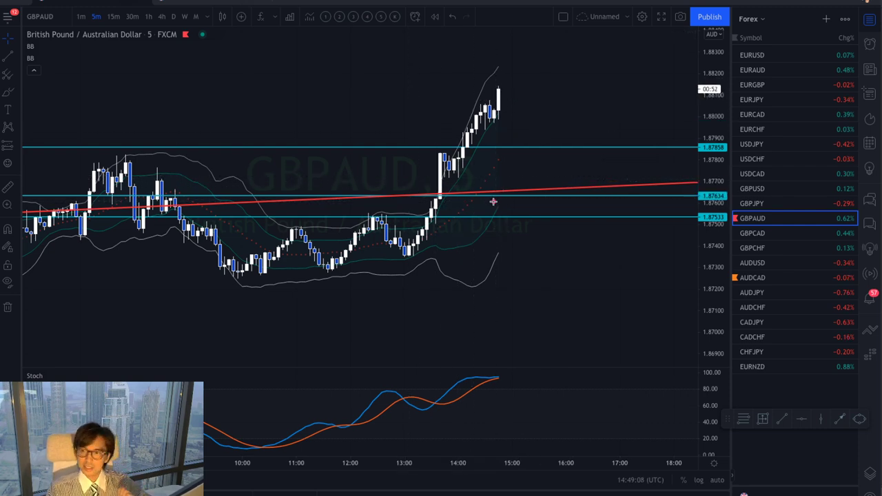
mouse_move(407, 258)
left_mouse_down()
mouse_move(433, 164)
mouse_move(448, 171)
mouse_move(476, 108)
mouse_move(488, 117)
mouse_move(502, 92)
left_mouse_up()
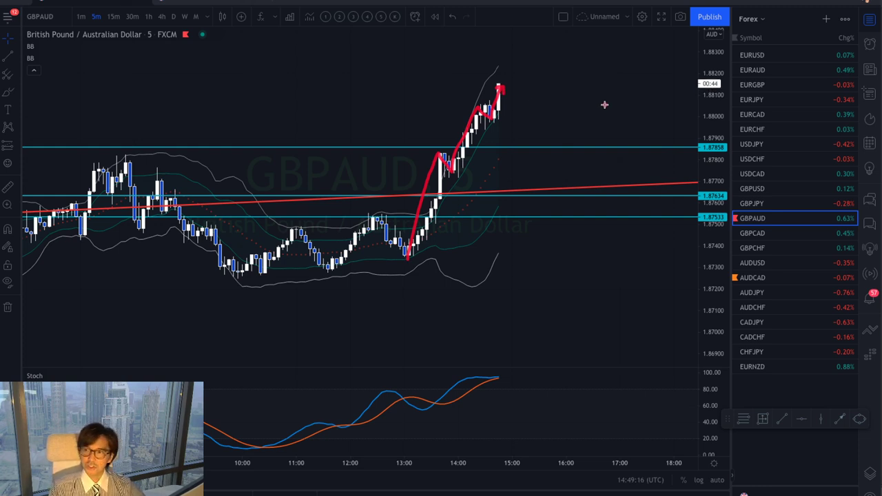
key("ctrl+z")
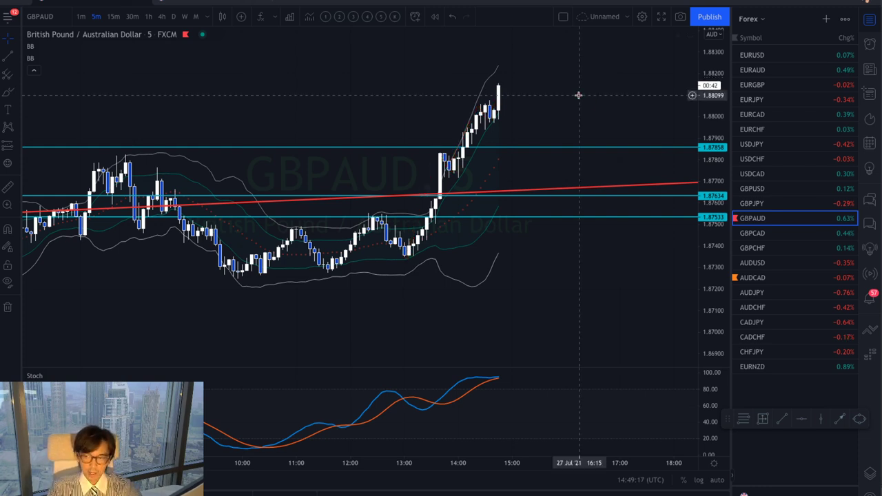
Draw horizontal lines at 1.88143 and 1.87915, and span the distance between them with a Date and Price Range
left_click(517, 86)
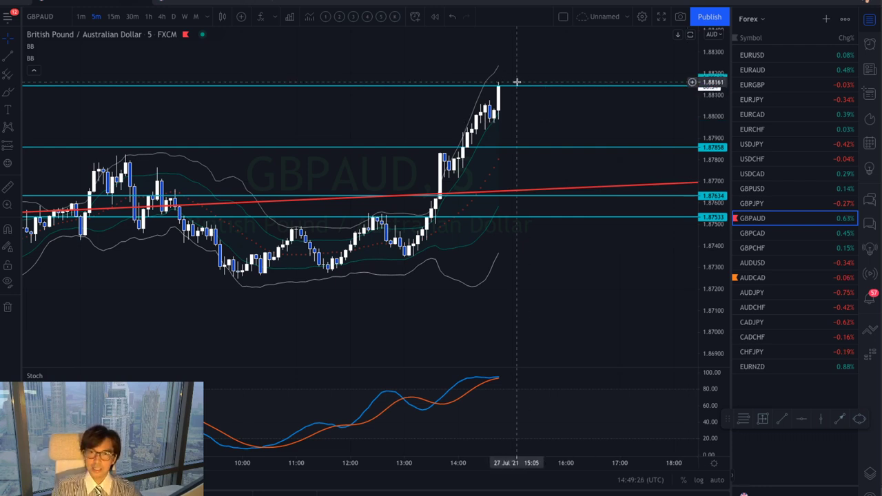
left_click(19, 147)
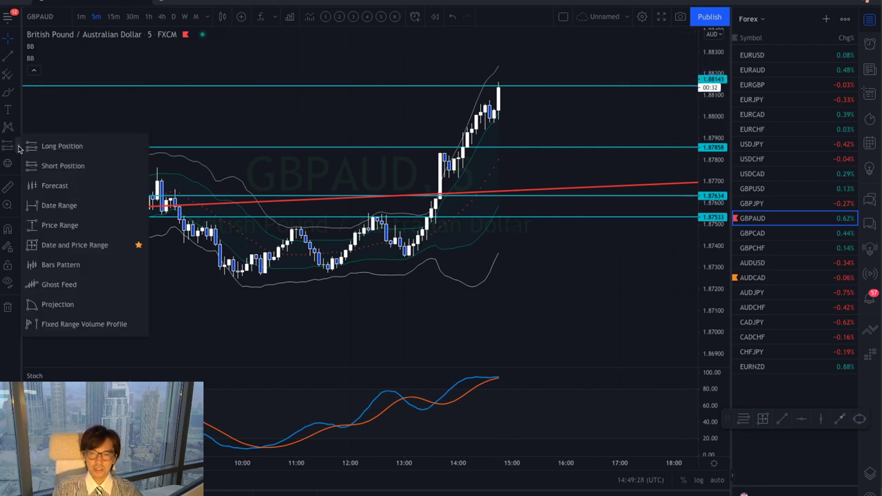
left_click(69, 245)
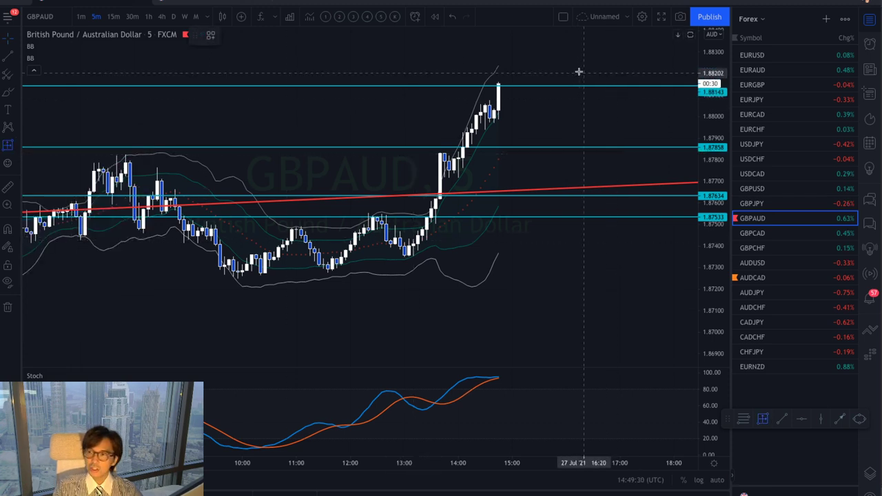
left_click(539, 84)
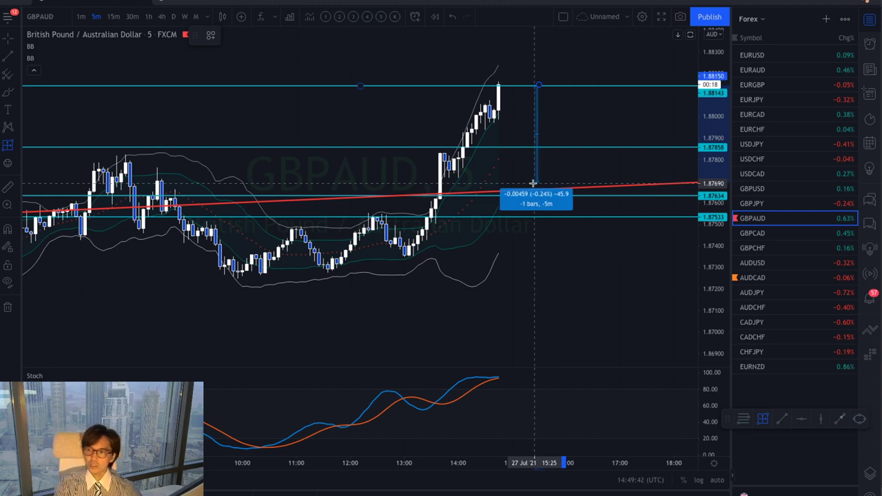
left_click(528, 133)
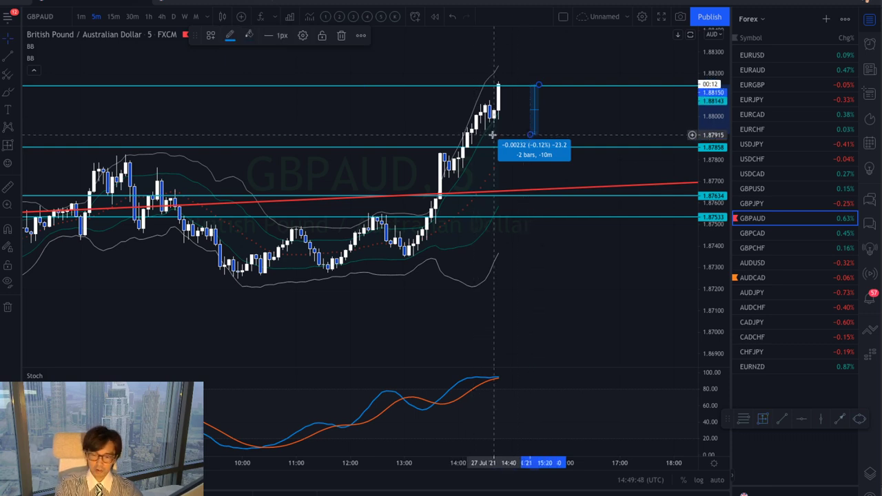
key("alt+h")
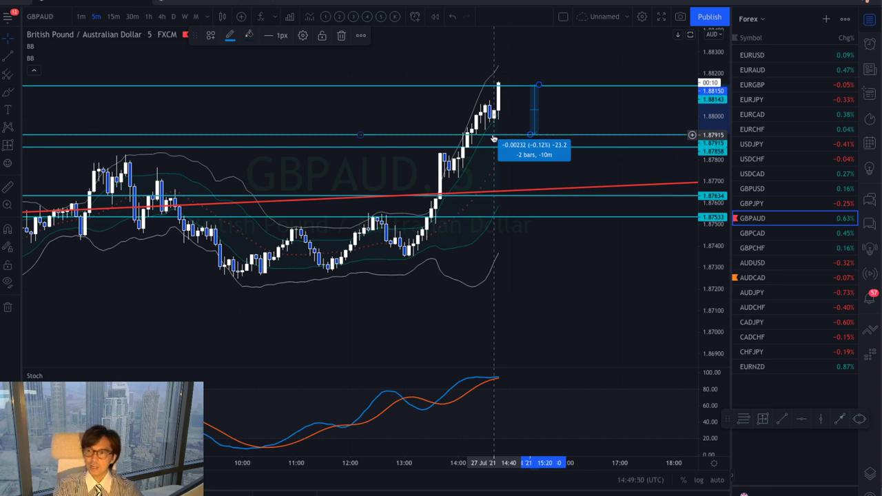
Switch GBPAUD to the daily timeframe and look back at the 2020 price action around the 1.89867 line
left_click_drag(498, 99, 540, 34)
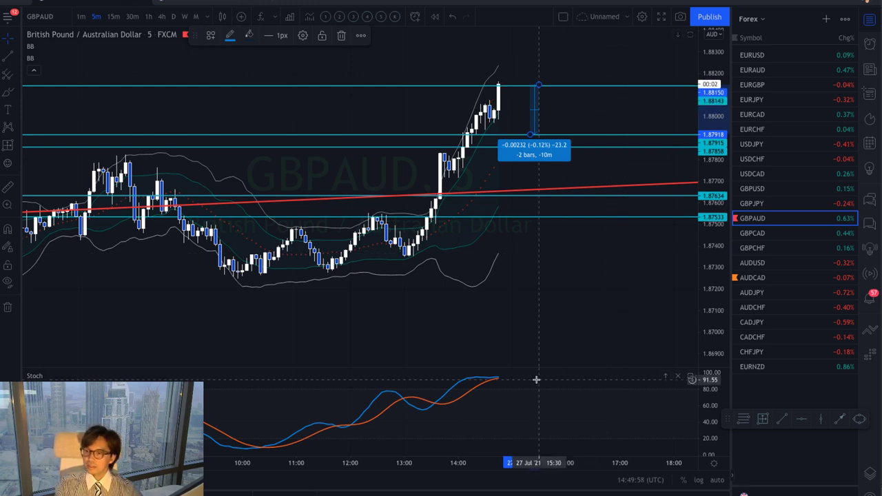
left_click_drag(531, 462, 551, 461)
left_click_drag(704, 148, 704, 176)
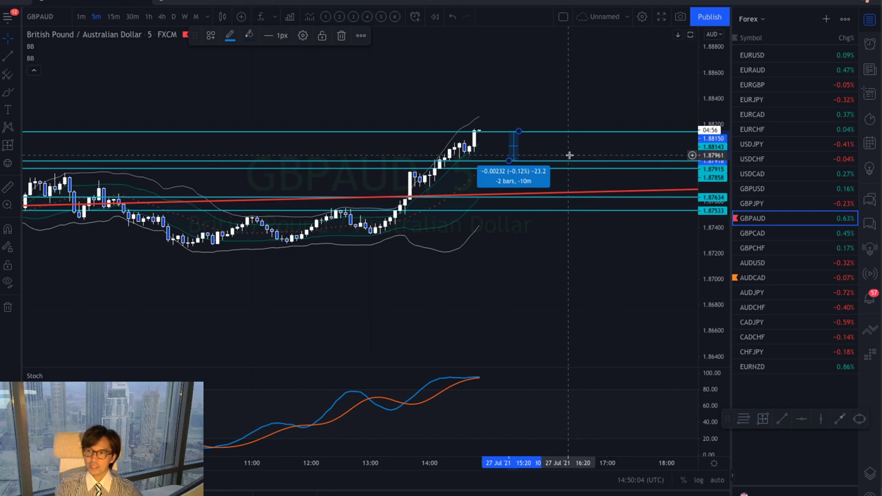
left_click_drag(603, 280, 593, 324)
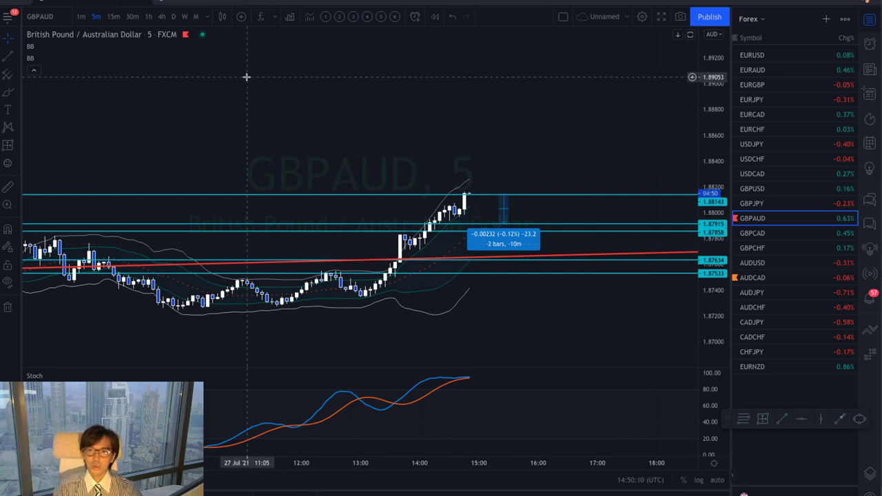
left_click(173, 15)
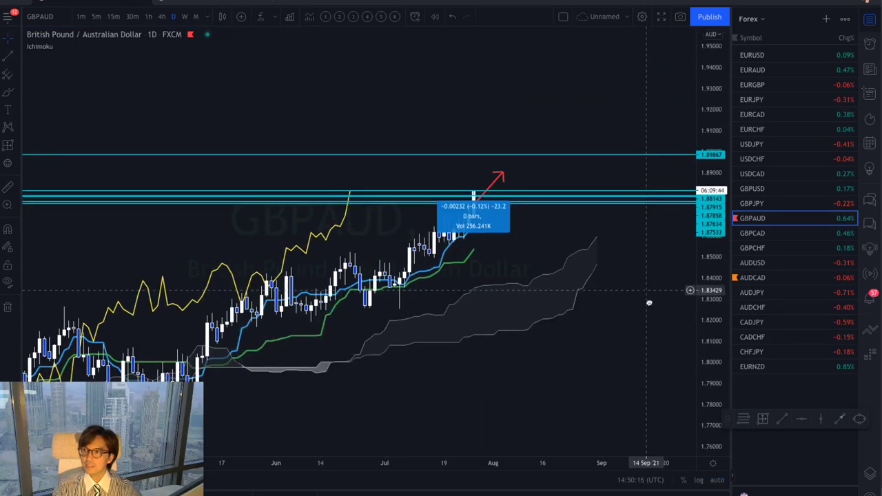
left_click_drag(703, 324, 701, 138)
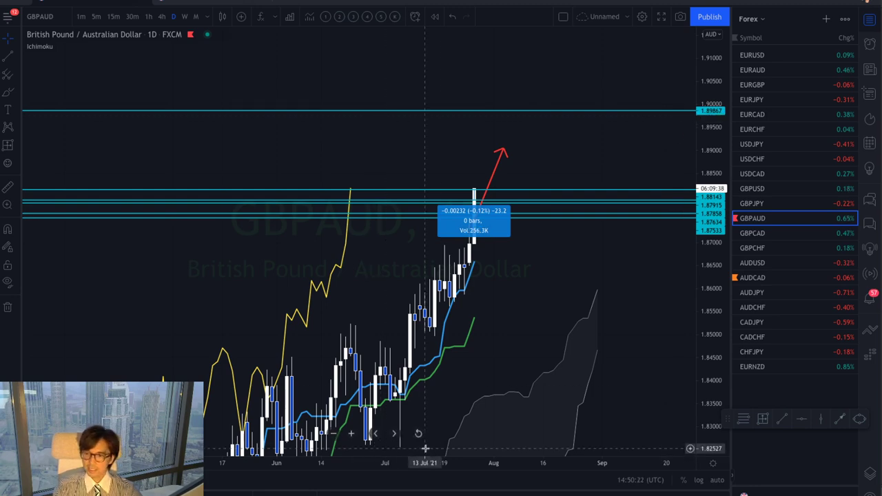
left_click_drag(310, 459, 541, 456)
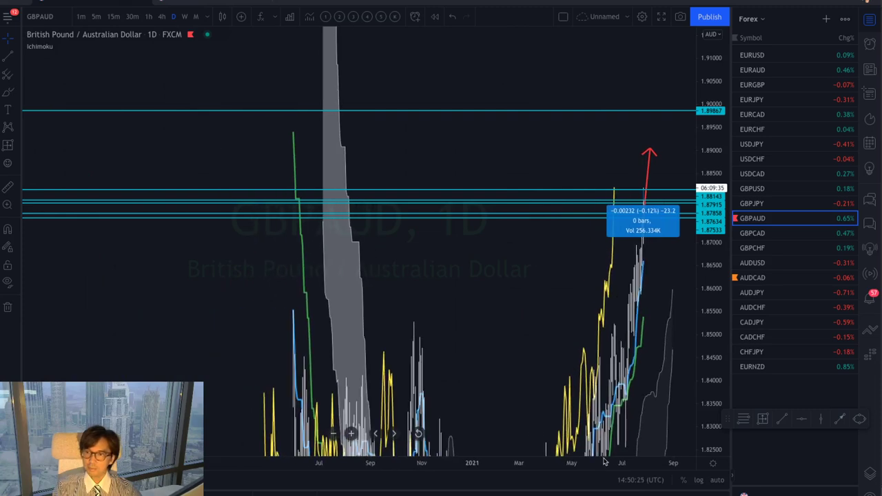
left_click(282, 112)
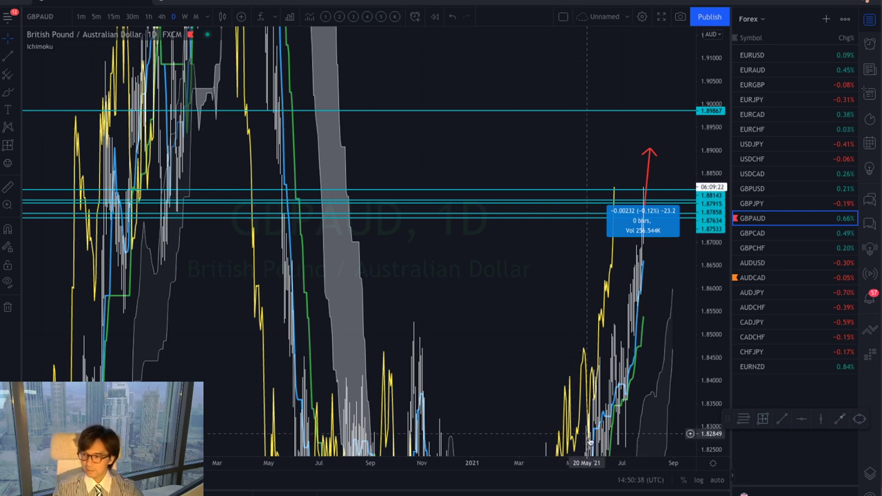
Review the latest daily candles below the 1.89867 line, and set GBPAUD back to the 5-minute timeframe with more history shown
left_click_drag(610, 458, 186, 456)
left_click_drag(367, 307, 437, 324)
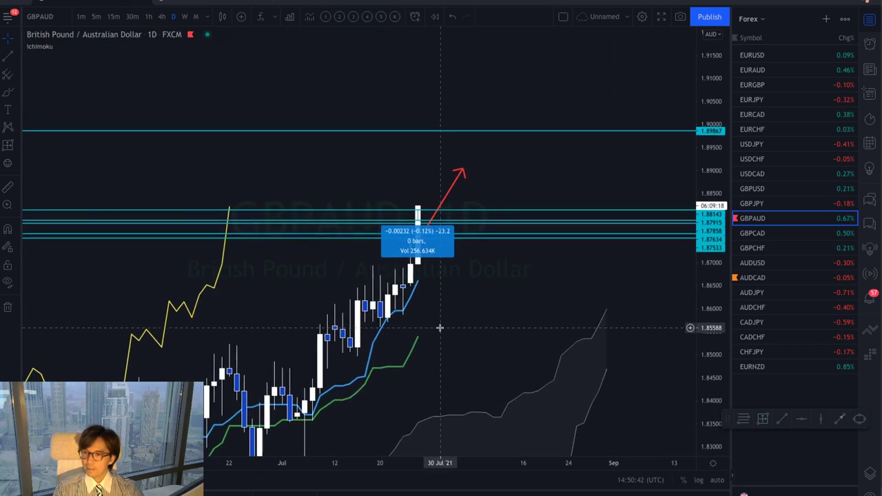
left_click_drag(501, 315, 526, 390)
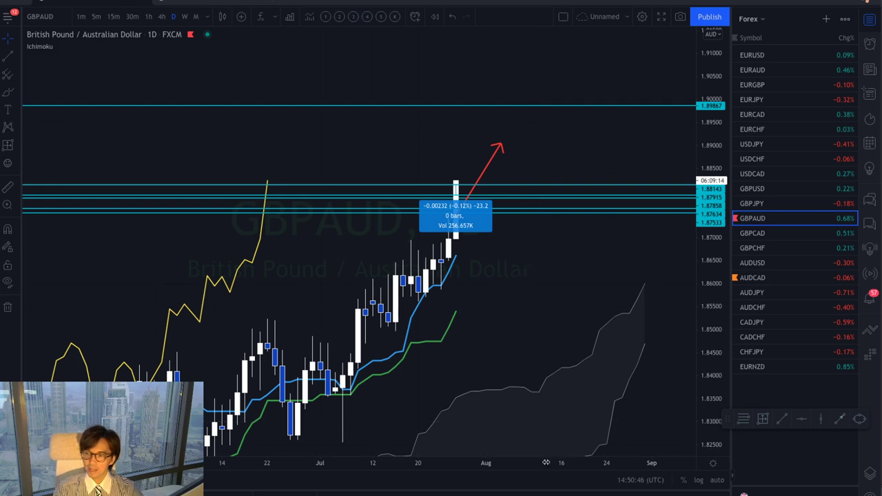
scroll(469, 331, "up", 3)
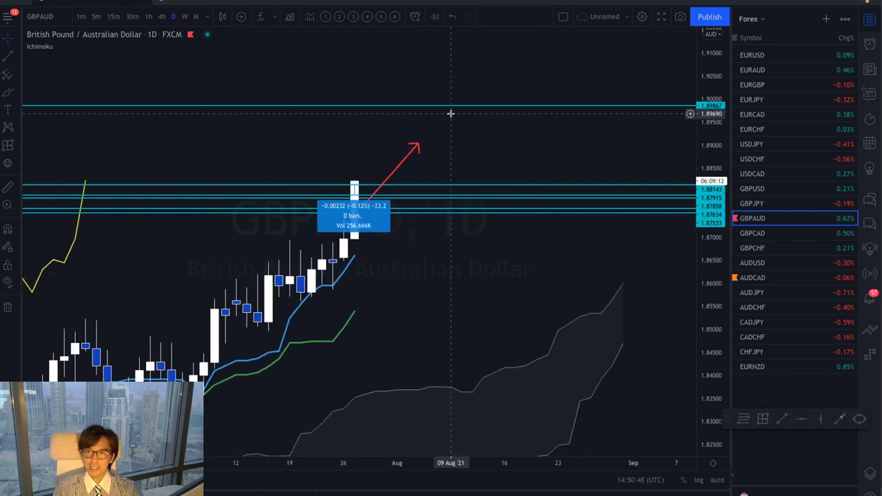
left_click(94, 17)
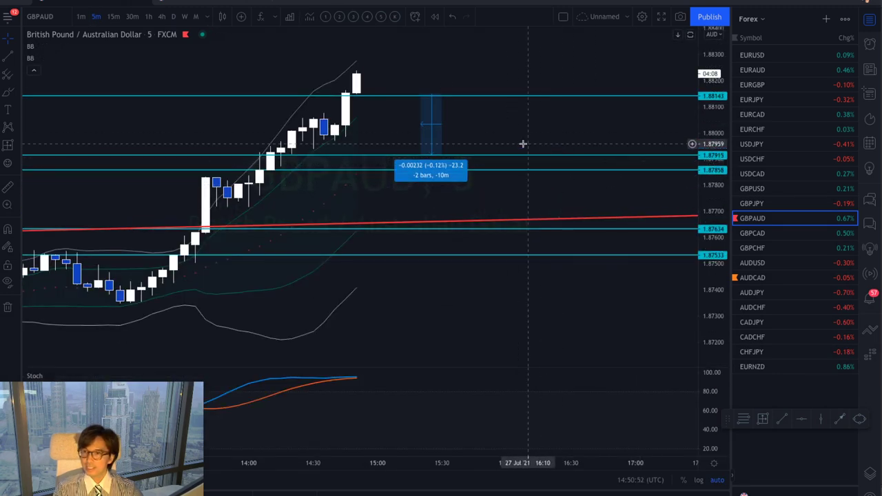
scroll(522, 144, "left", 3)
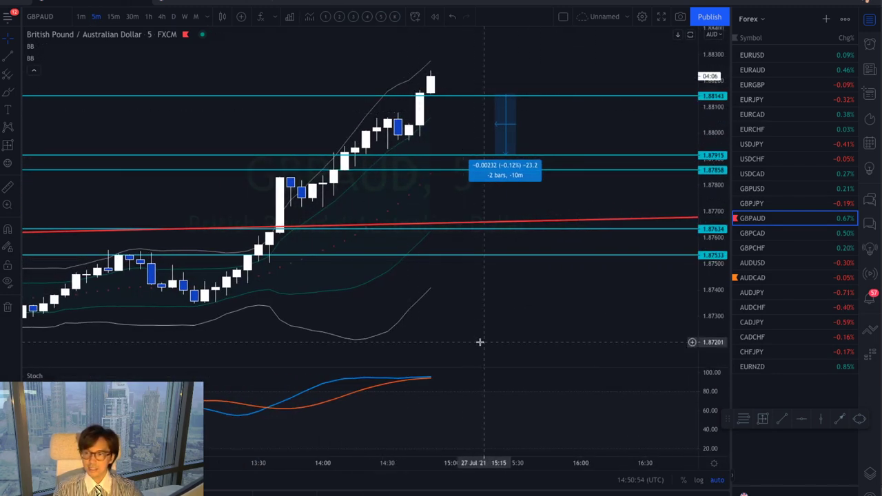
scroll(320, 462, "down", 5)
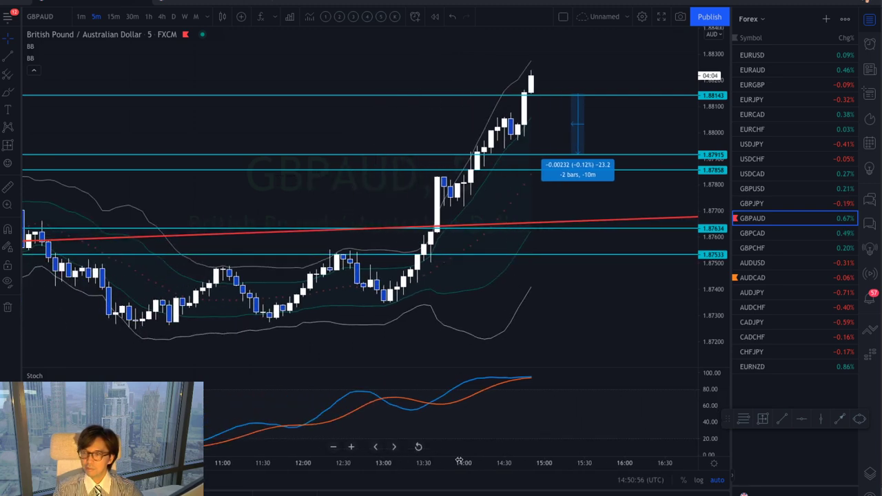
left_click_drag(593, 348, 572, 349)
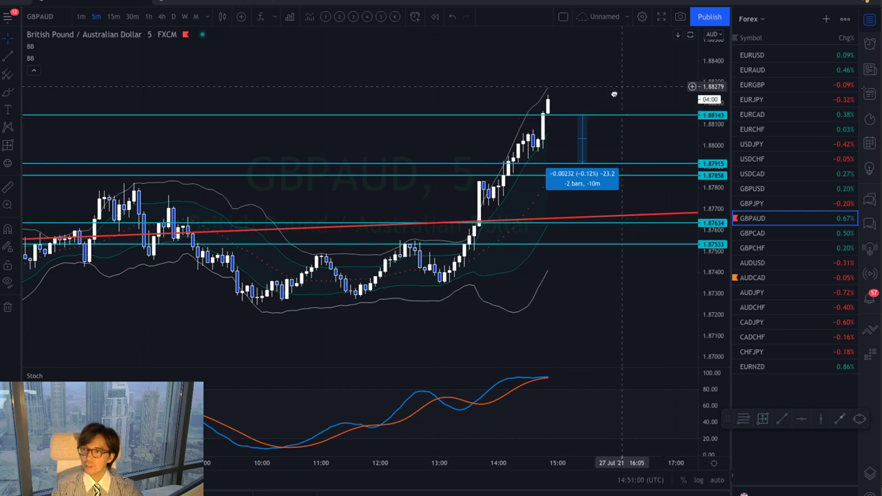
Switch to the presentation's channel welcome slide to present the services and weekly program, and return to the GBPAUD chart
left_click_drag(616, 89, 583, 124)
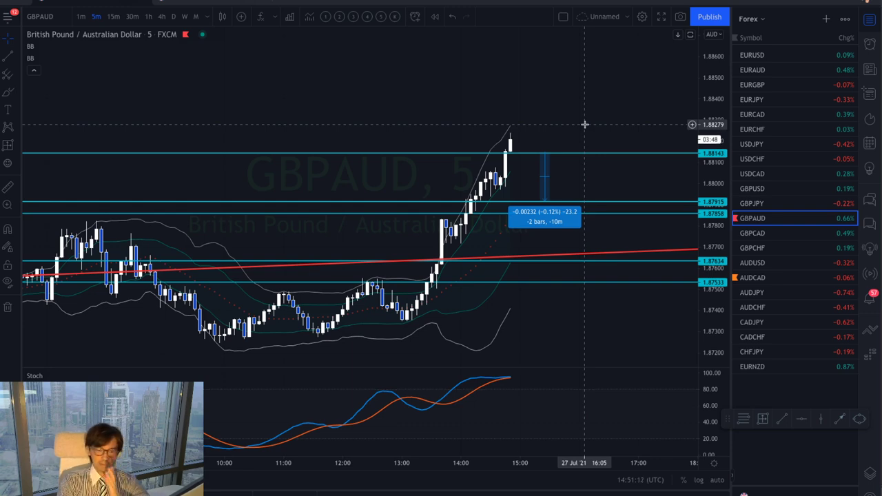
key("alt+Tab")
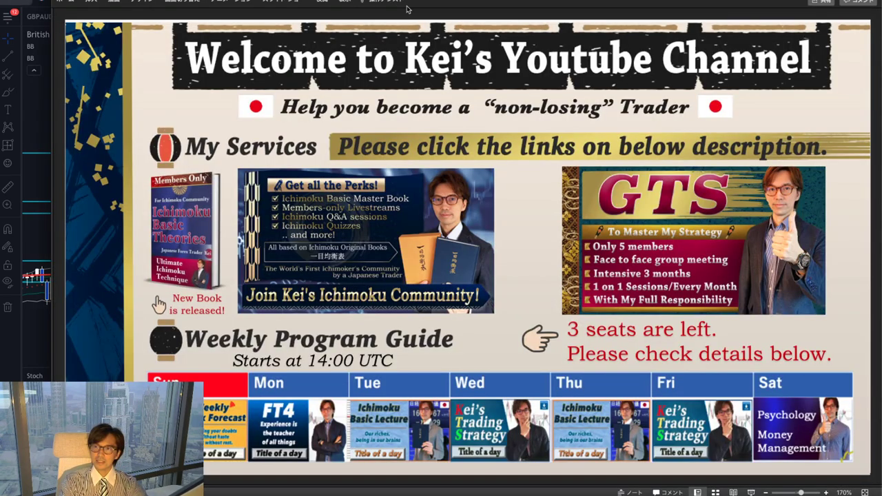
key("Down")
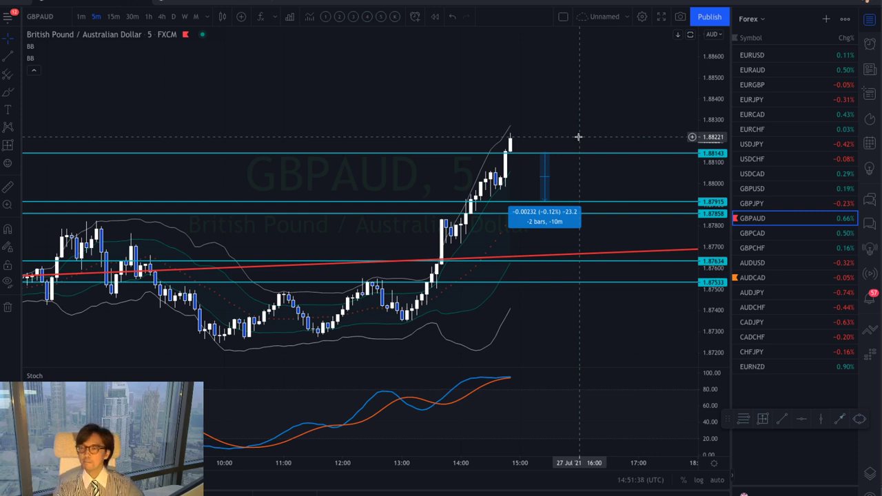
Delete the Date and Price Range from the 5-minute chart, and sketch a rising red zigzag arrow from the latest candle and clear it
left_click(545, 198)
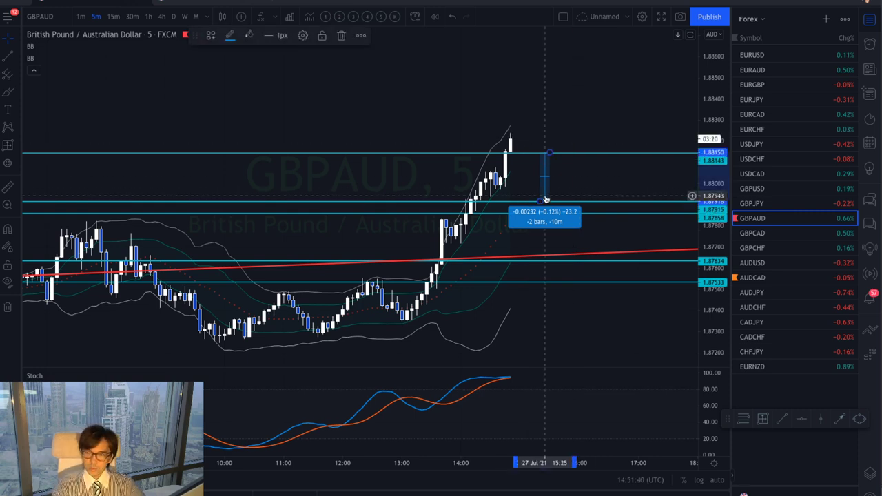
key("Delete")
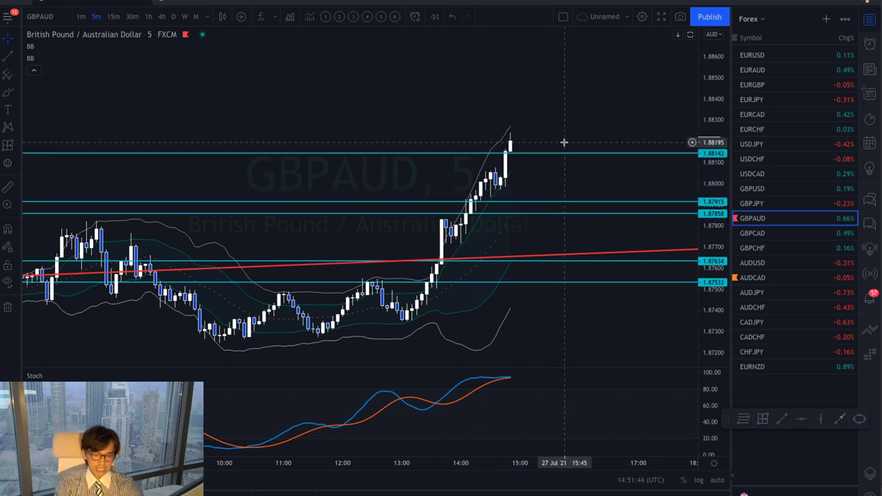
mouse_move(506, 167)
left_mouse_down()
mouse_move(524, 117)
mouse_move(547, 139)
mouse_move(563, 91)
left_mouse_up()
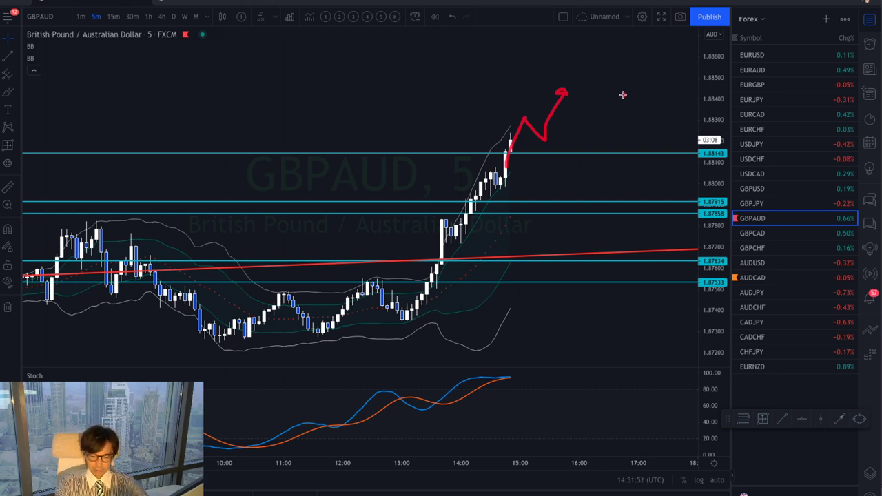
key("ctrl+z")
Show more history and empty space ahead on the 5-minute chart, and switch to the presentation's channel welcome slide
left_click_drag(701, 148, 699, 188)
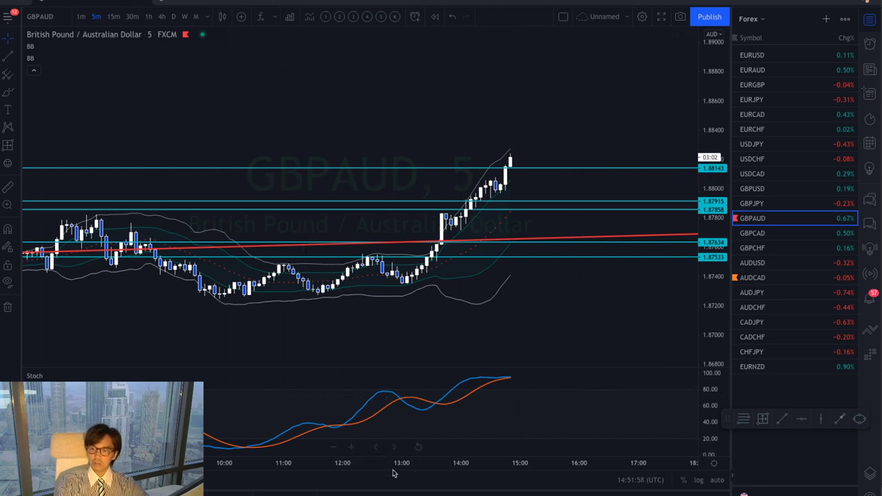
scroll(395, 470, "down", 3)
left_click_drag(632, 327, 443, 307)
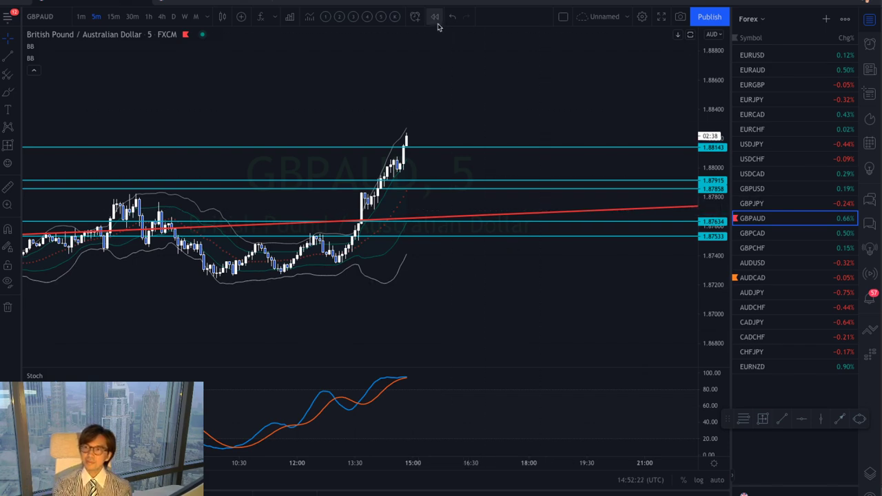
key("alt+Tab")
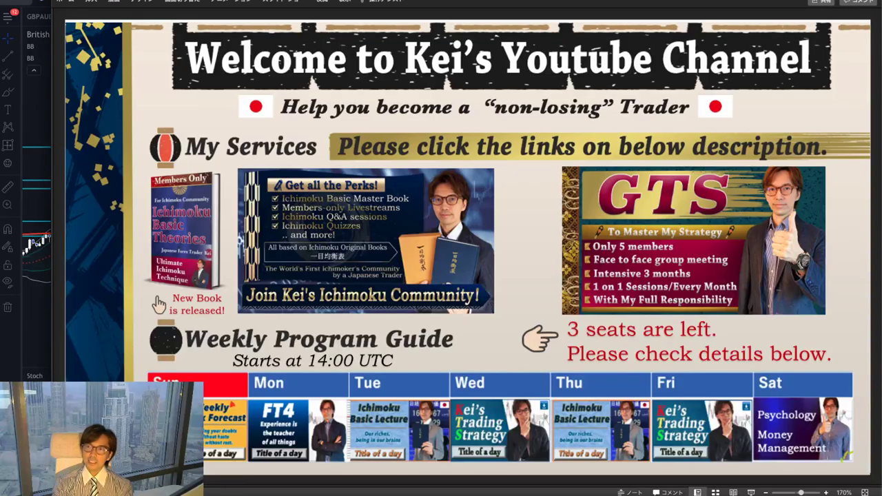